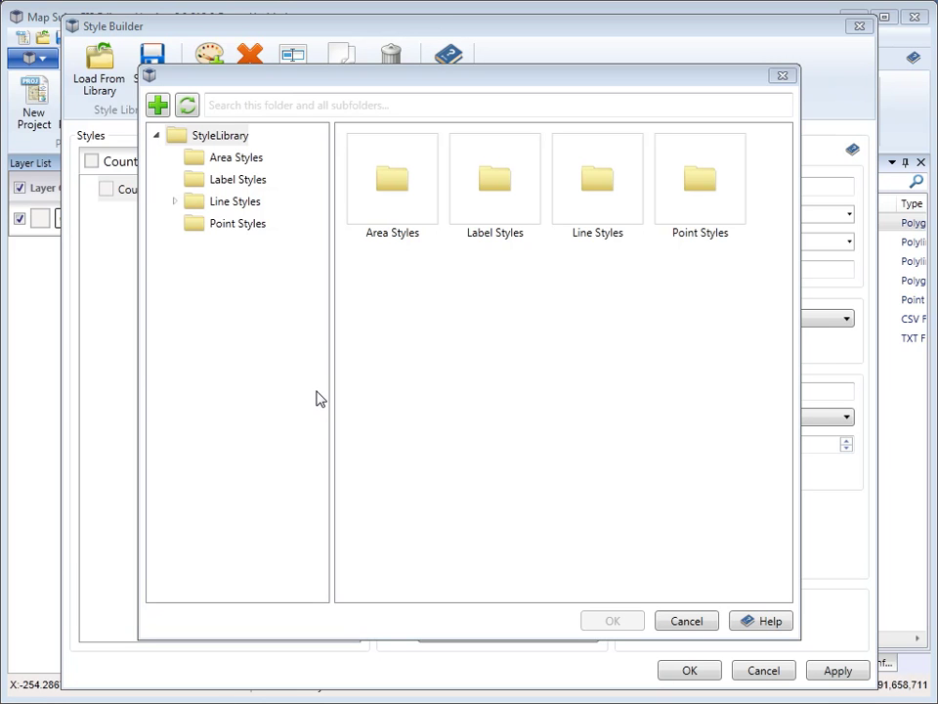
Step: Refresh the Style Library to reload its Area, Label, Line and Point Styles folders
left_click(290, 88)
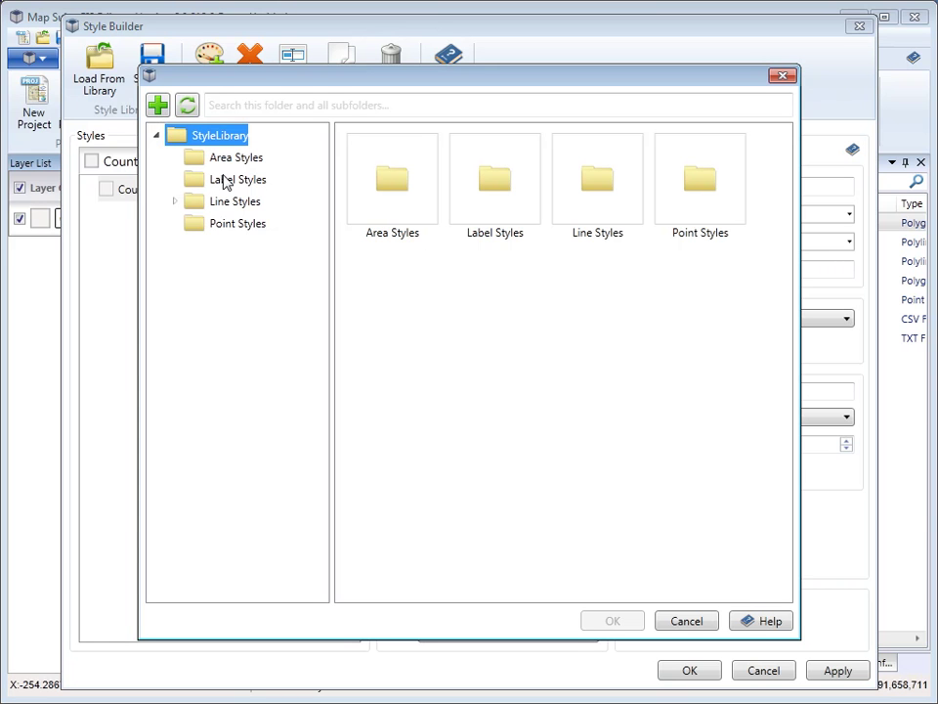
left_click(188, 105)
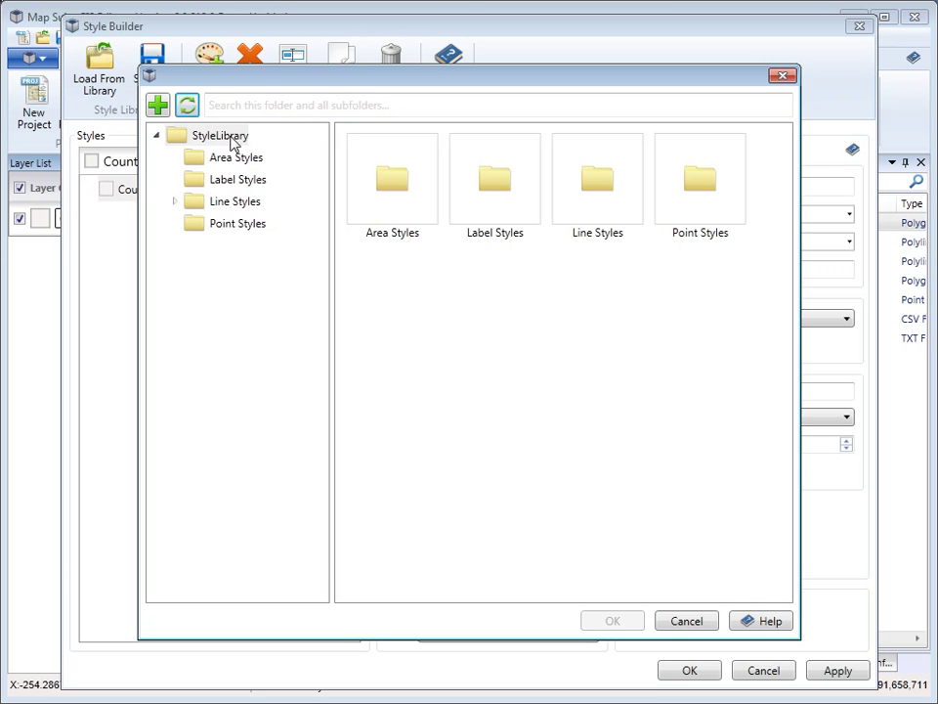
Step: Search all library styles for 'Park', then clear the search by selecting Area Styles
left_click(251, 103)
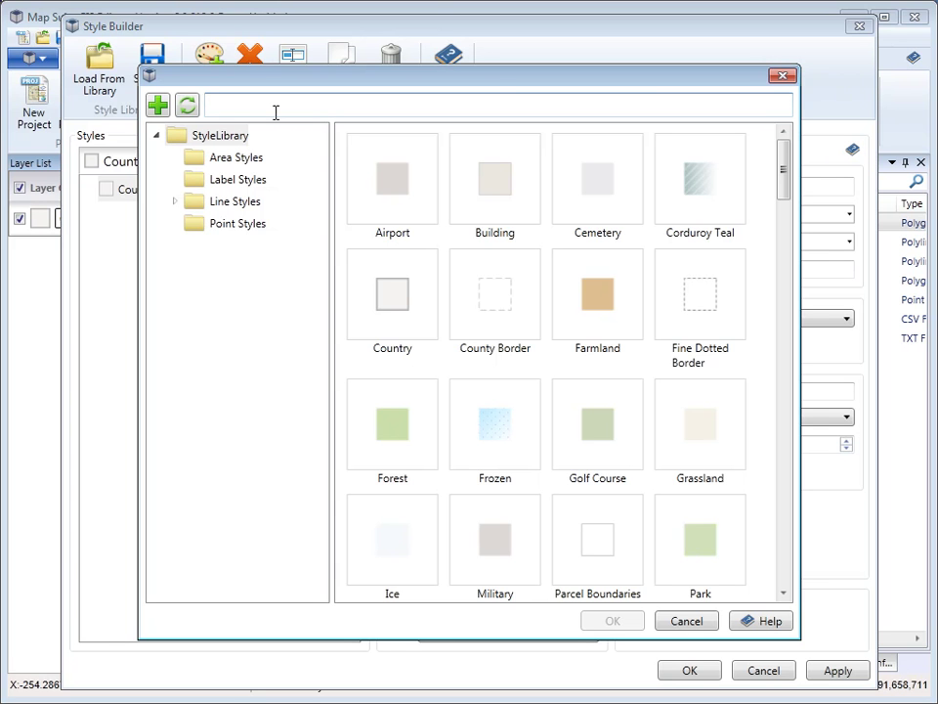
type("Park")
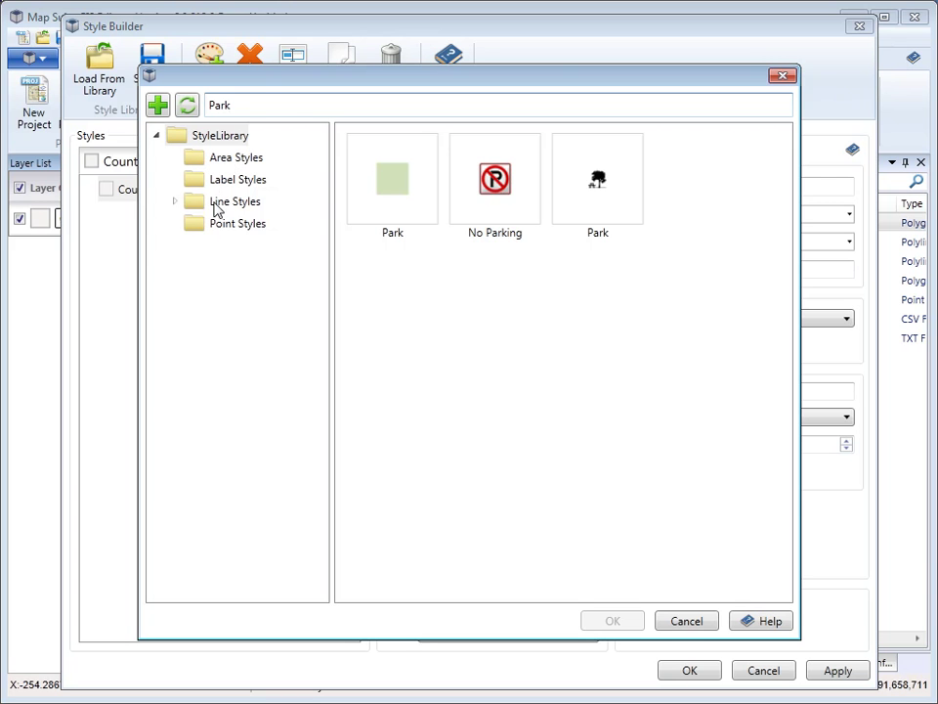
left_click(210, 161)
Step: Browse the Label, Line and Point Styles folders, then return to Area Styles
left_click(236, 185)
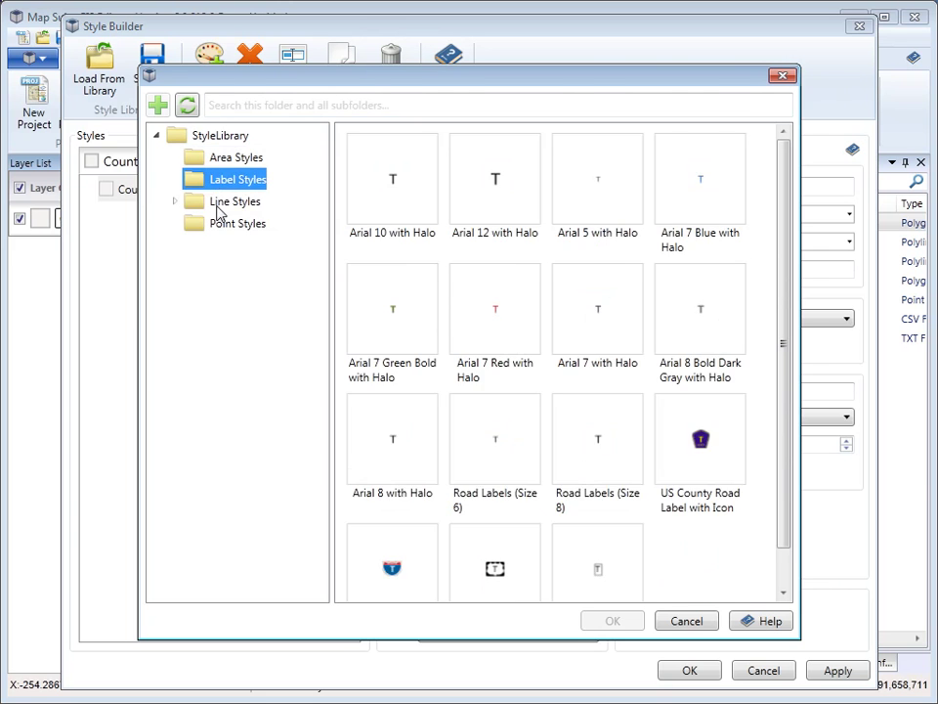
left_click(223, 203)
left_click(234, 223)
left_click(219, 159)
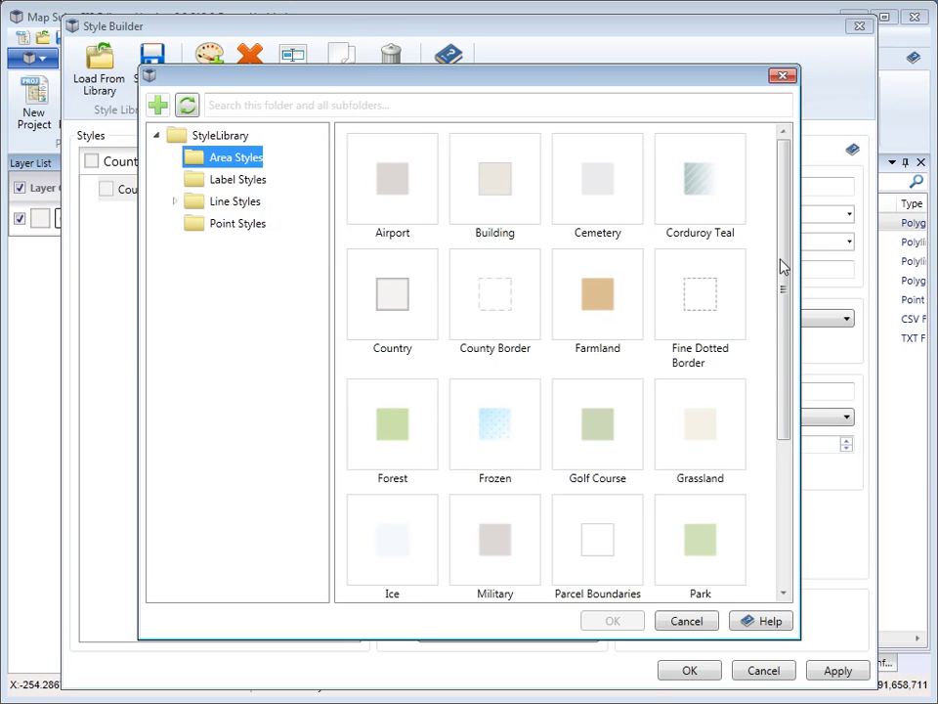
Step: Scroll the Area Styles grid to its last style, Water, then switch to Label Styles
mouse_move(794, 256)
left_mouse_down()
mouse_move(790, 381)
mouse_move(788, 265)
left_mouse_up()
scroll(615, 479, "down", 2)
scroll(633, 415, "down", 3)
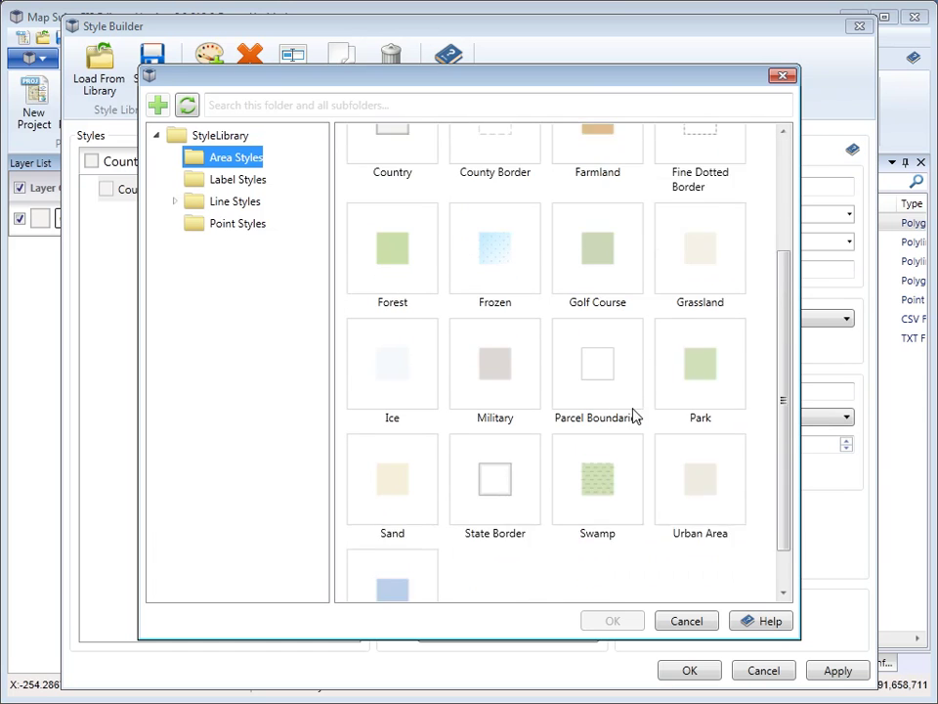
scroll(489, 555, "down", 1)
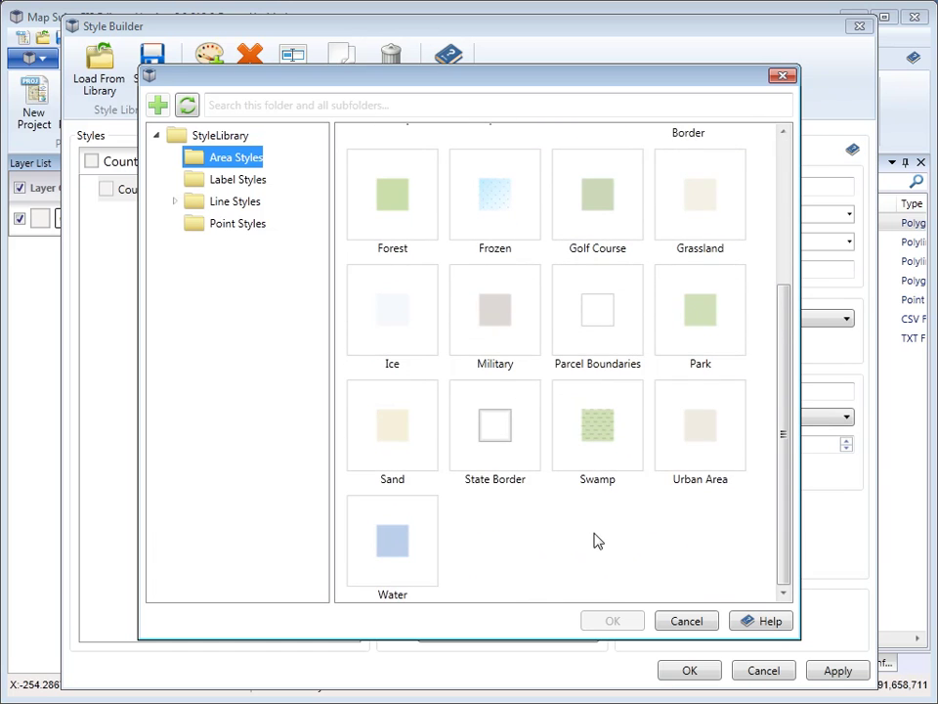
left_click(217, 181)
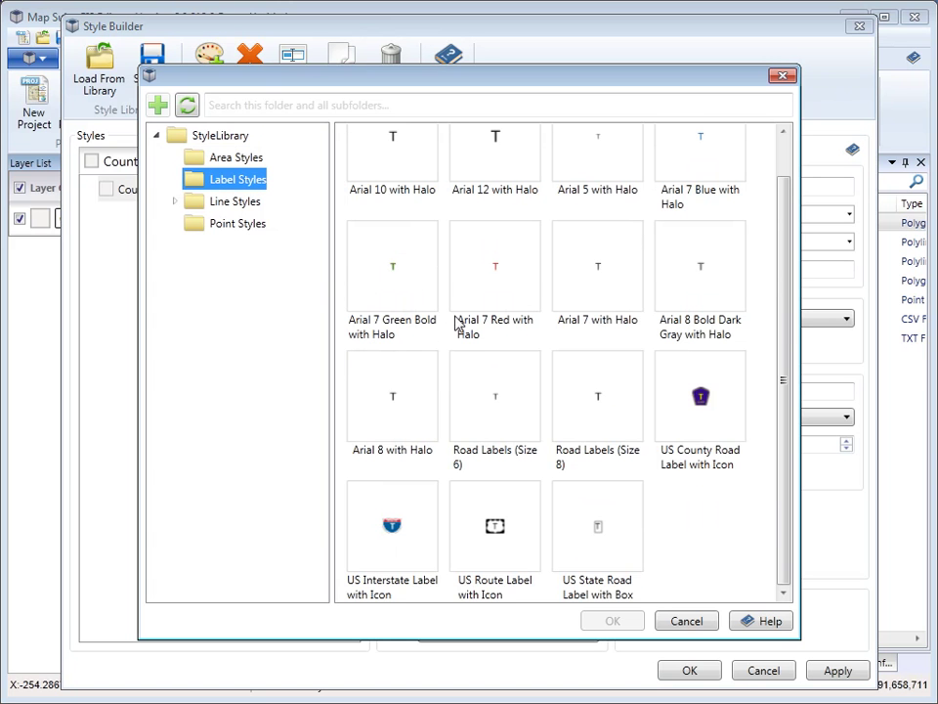
Step: Scroll the label styles from Arial 10 with Halo to US State Road Label with Box
left_click_drag(787, 452, 777, 354)
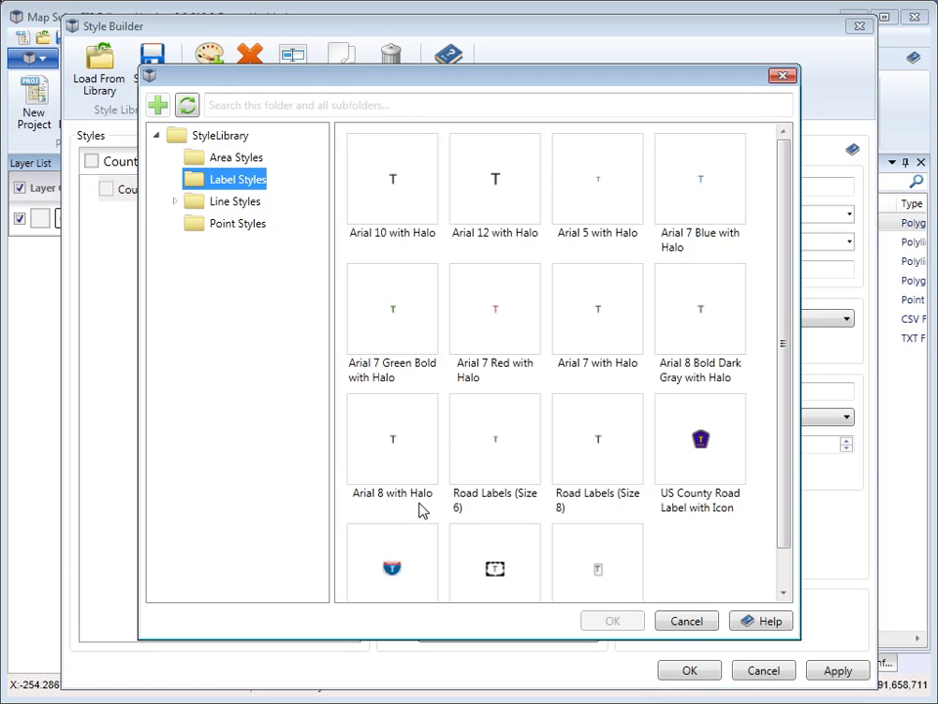
scroll(426, 502, "down", 1)
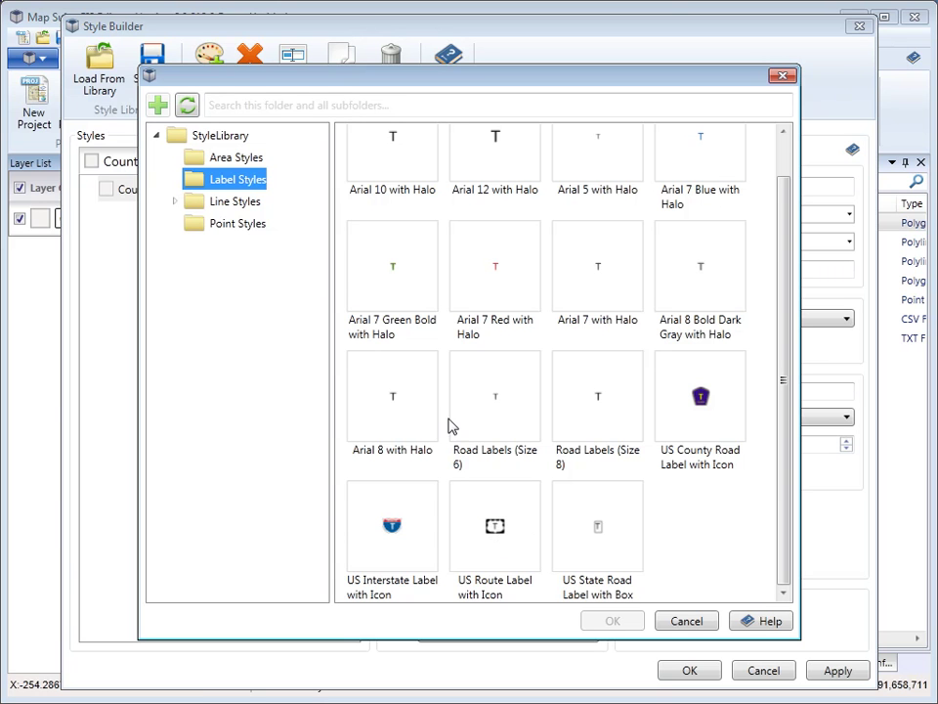
left_click(221, 202)
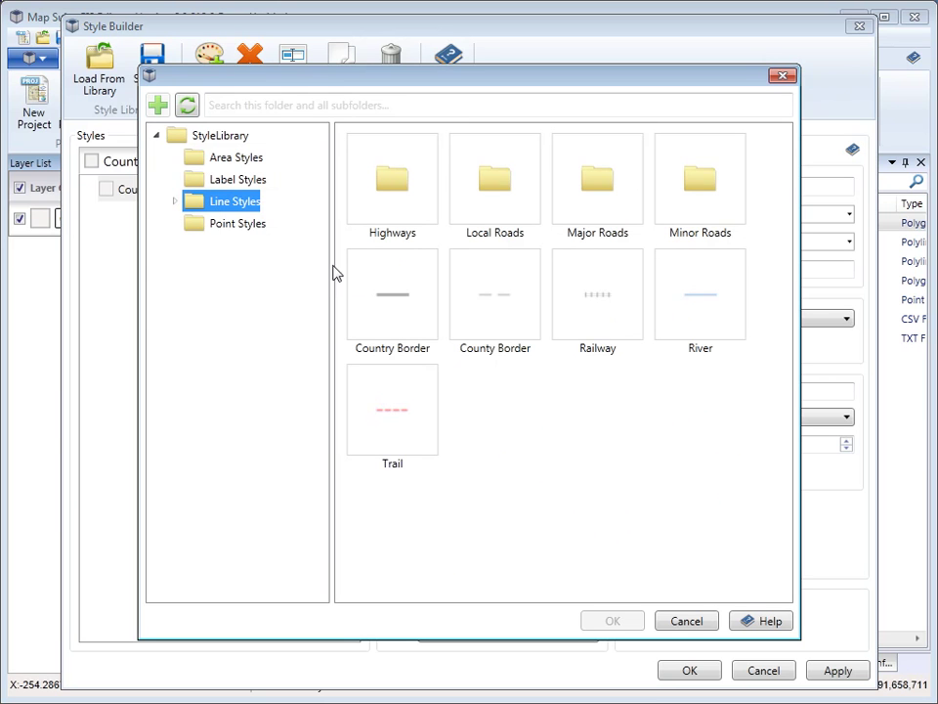
Step: Expand Line Styles, view the Highways, Local, Major and Minor Roads subfolders, then show Point Styles
left_click(173, 202)
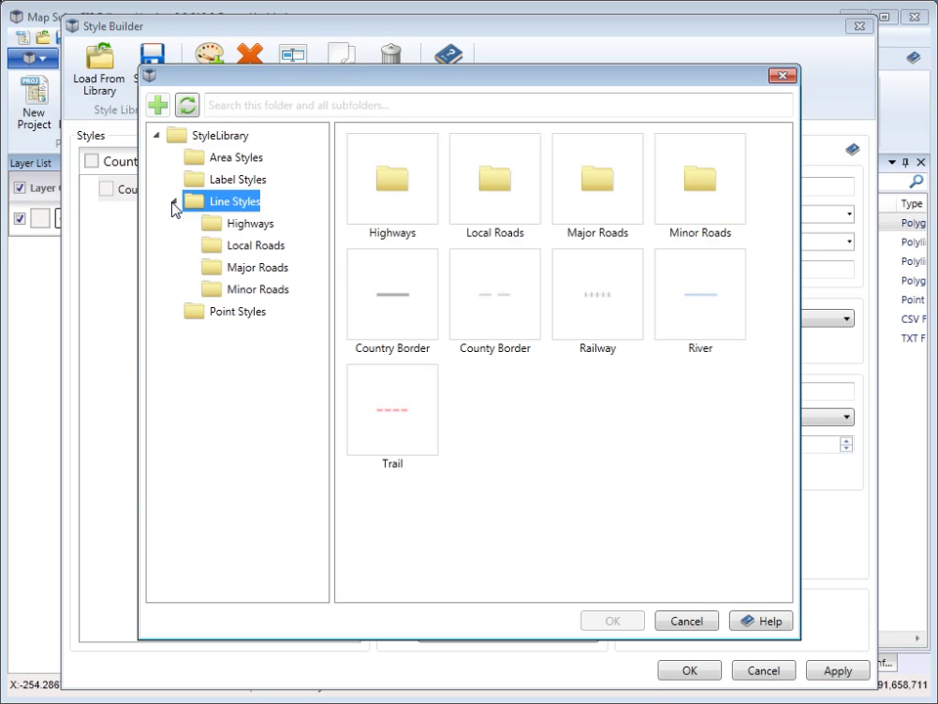
left_click(235, 224)
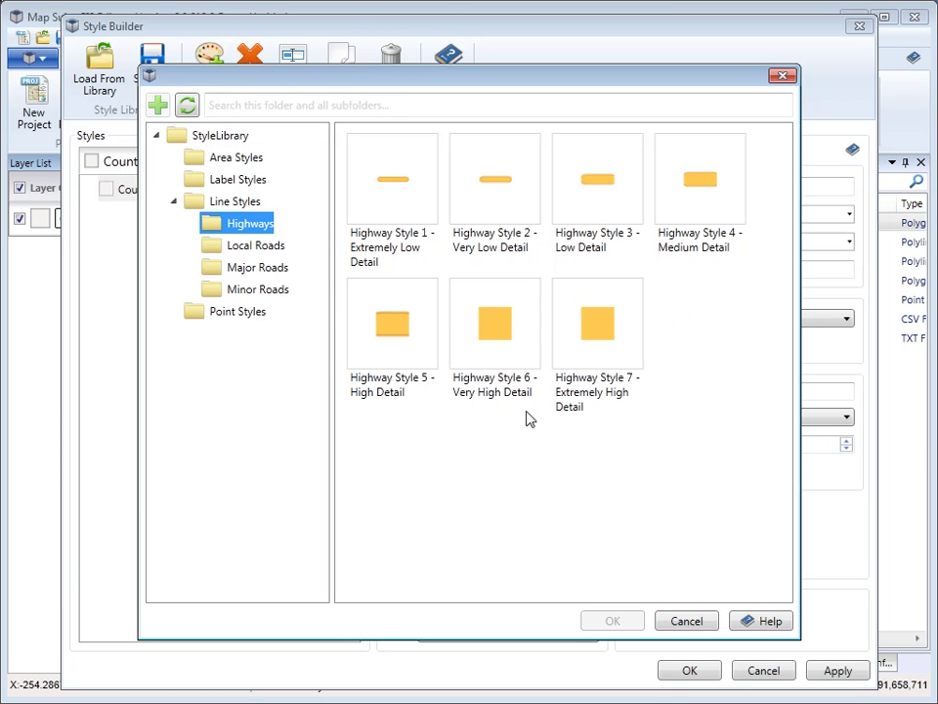
left_click(246, 252)
left_click(253, 270)
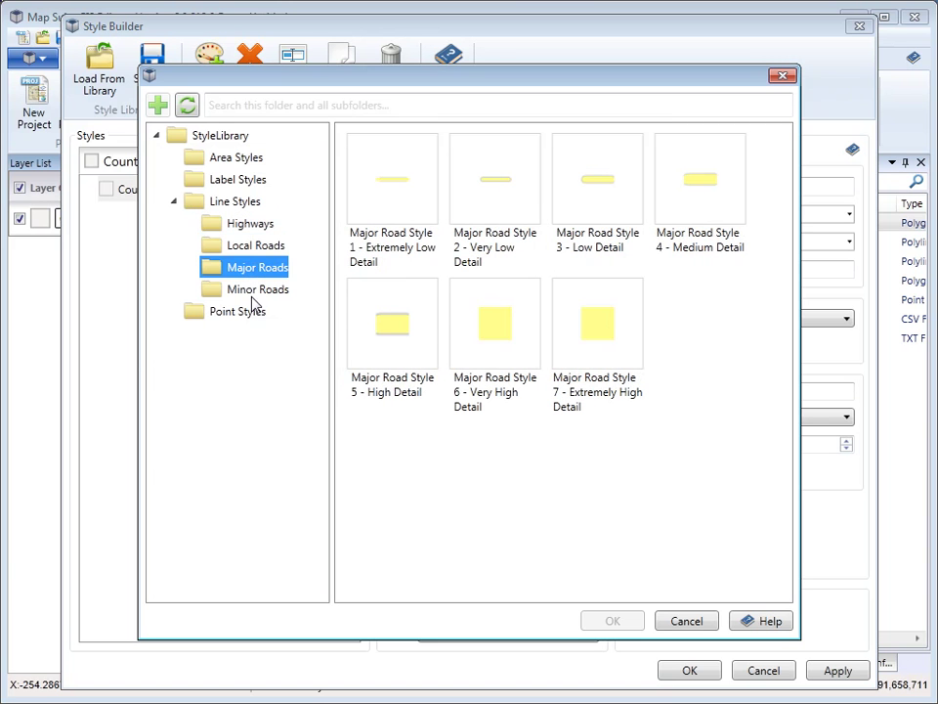
left_click(253, 292)
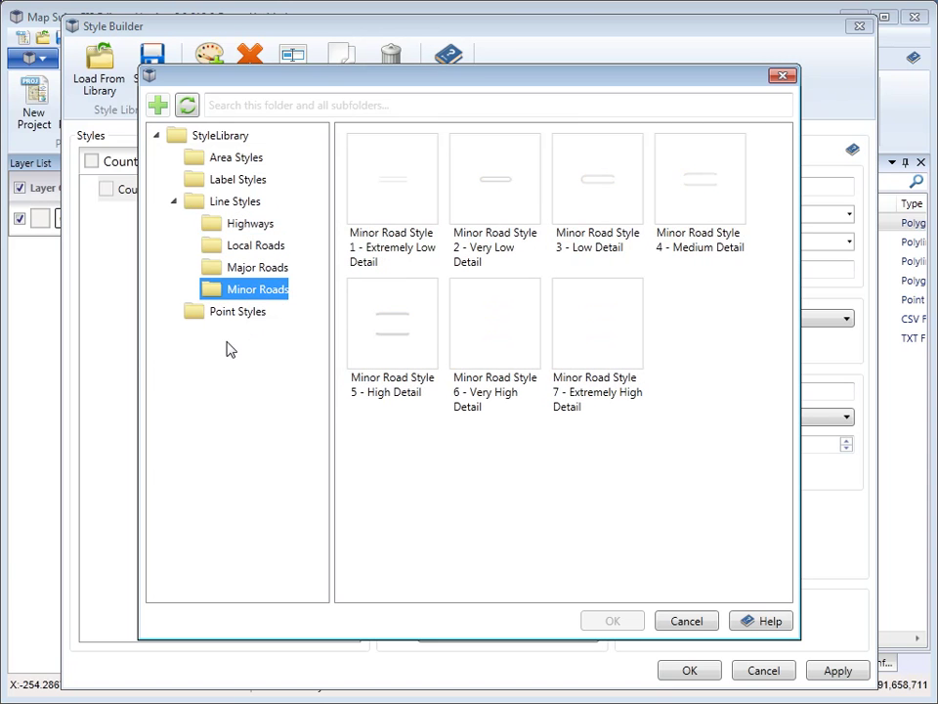
left_click(232, 319)
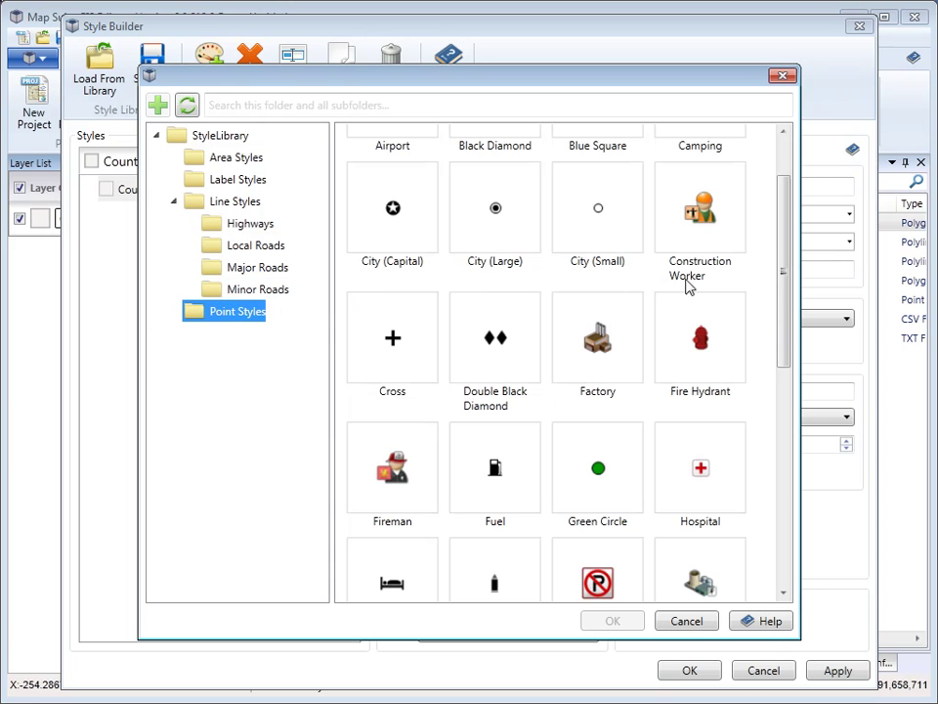
left_click_drag(782, 236, 760, 200)
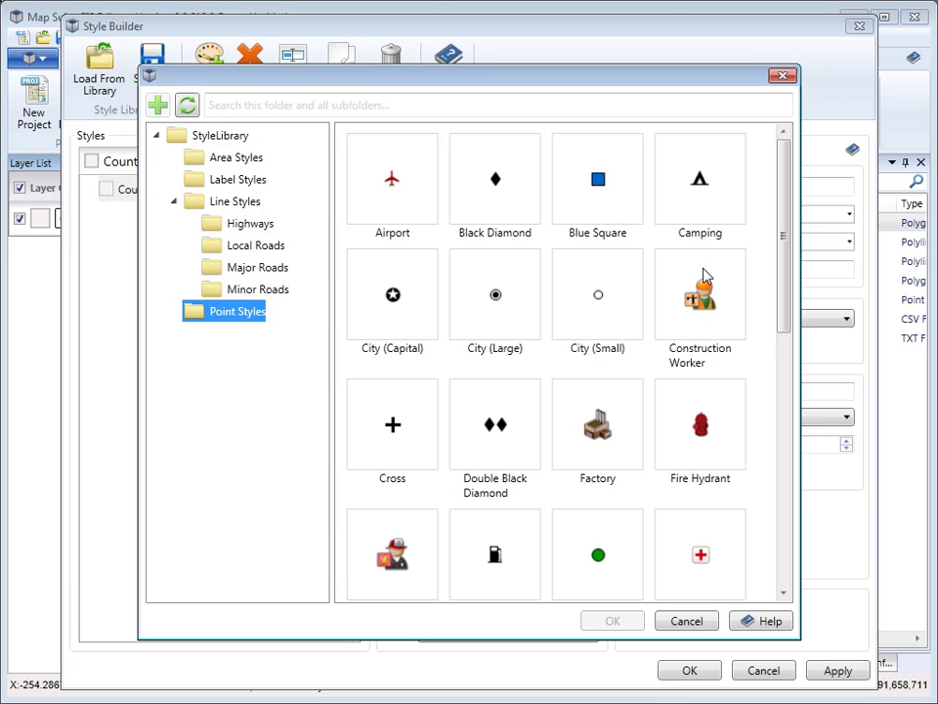
scroll(711, 275, "down", 1)
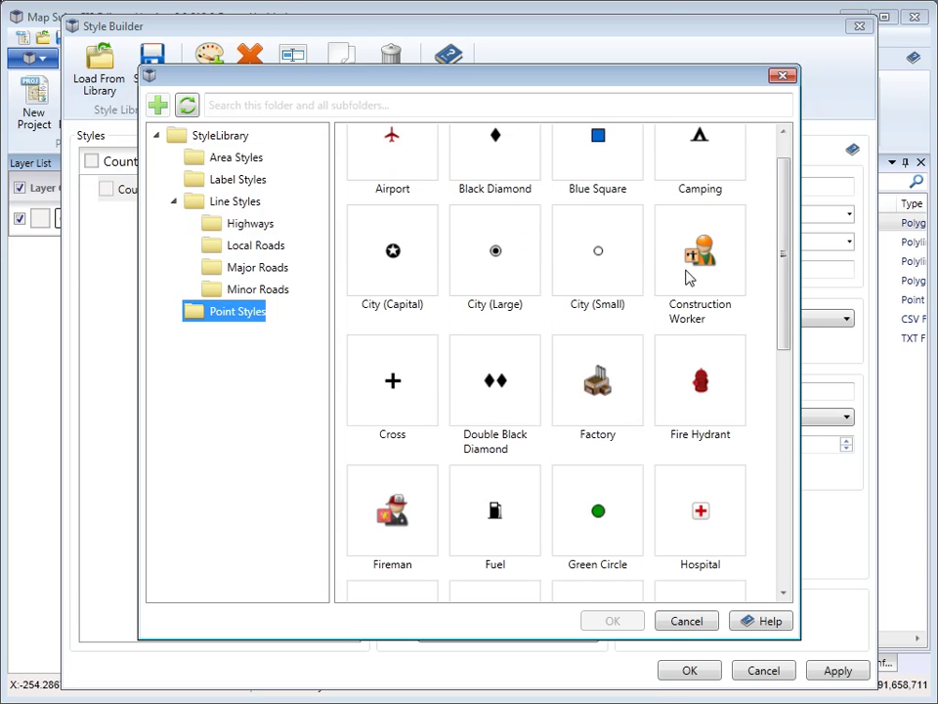
scroll(662, 273, "up", 1)
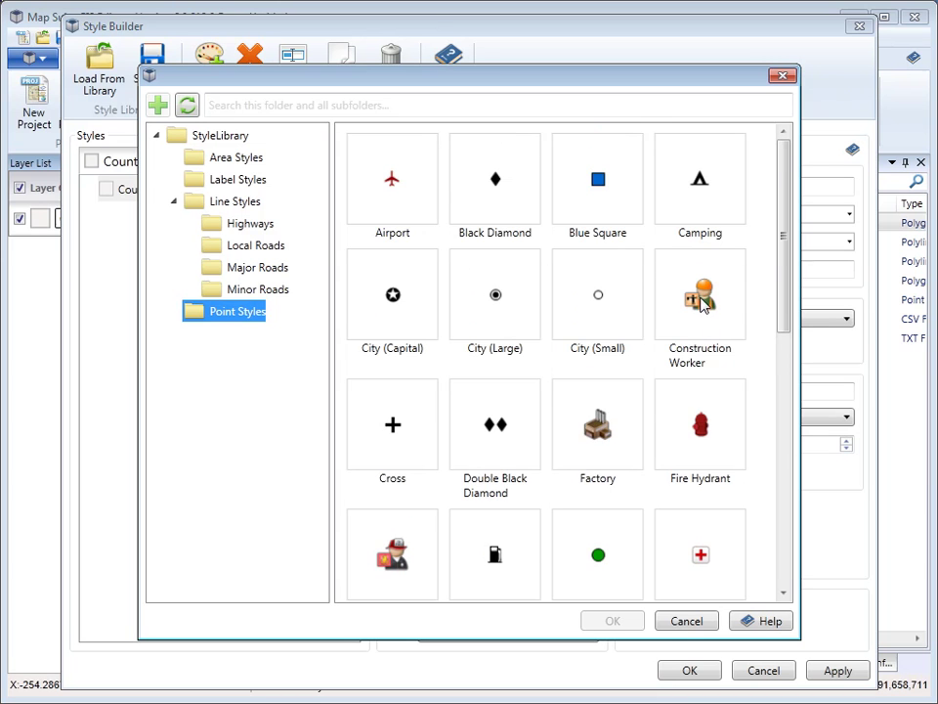
scroll(706, 311, "down", 10)
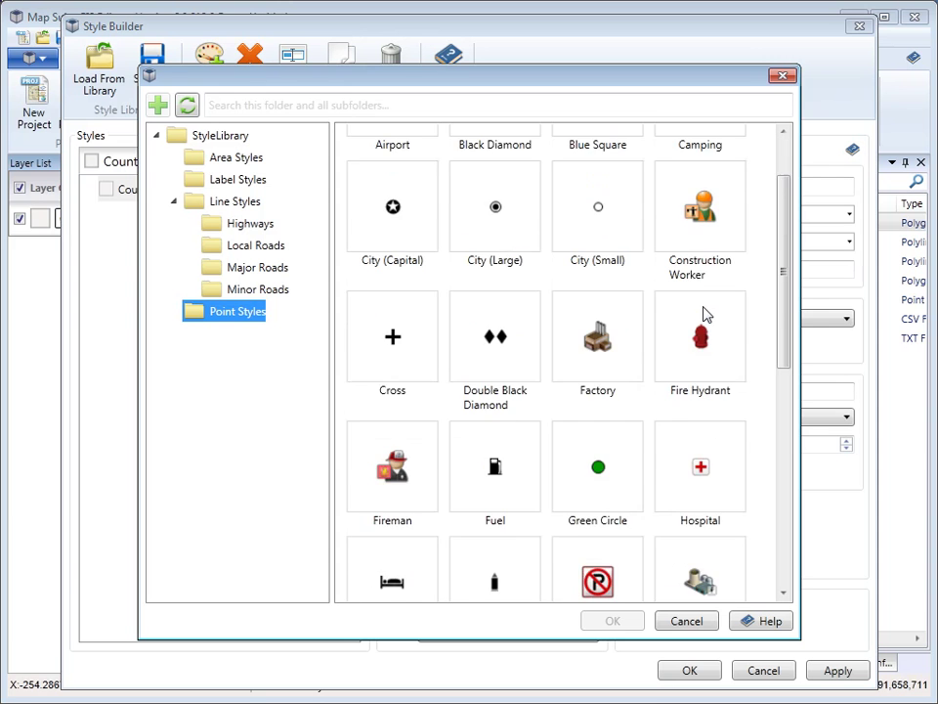
scroll(699, 317, "down", 2)
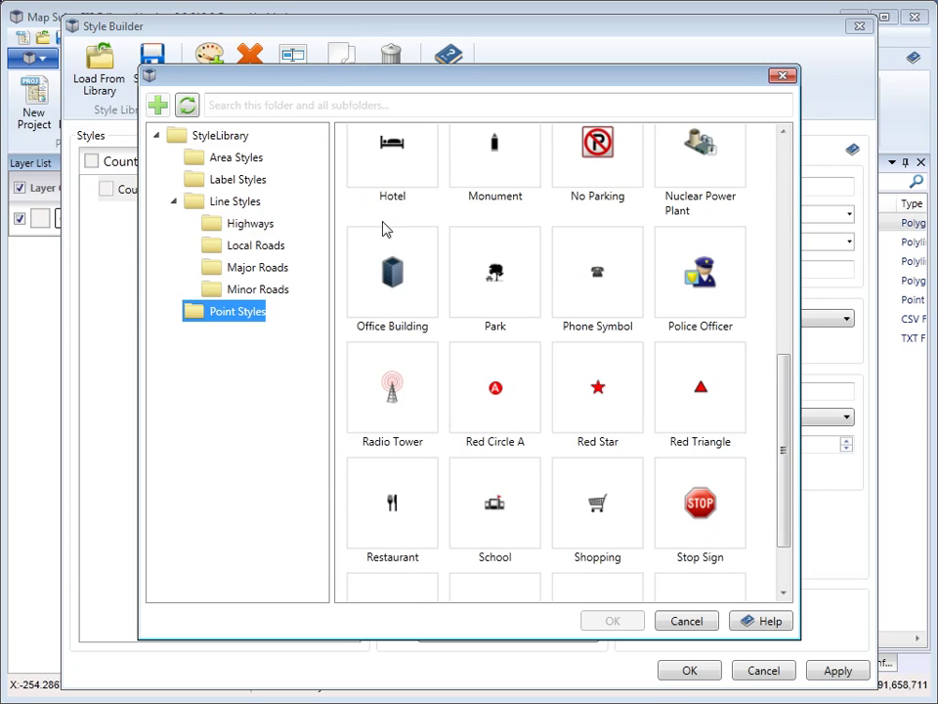
scroll(565, 289, "up", 5)
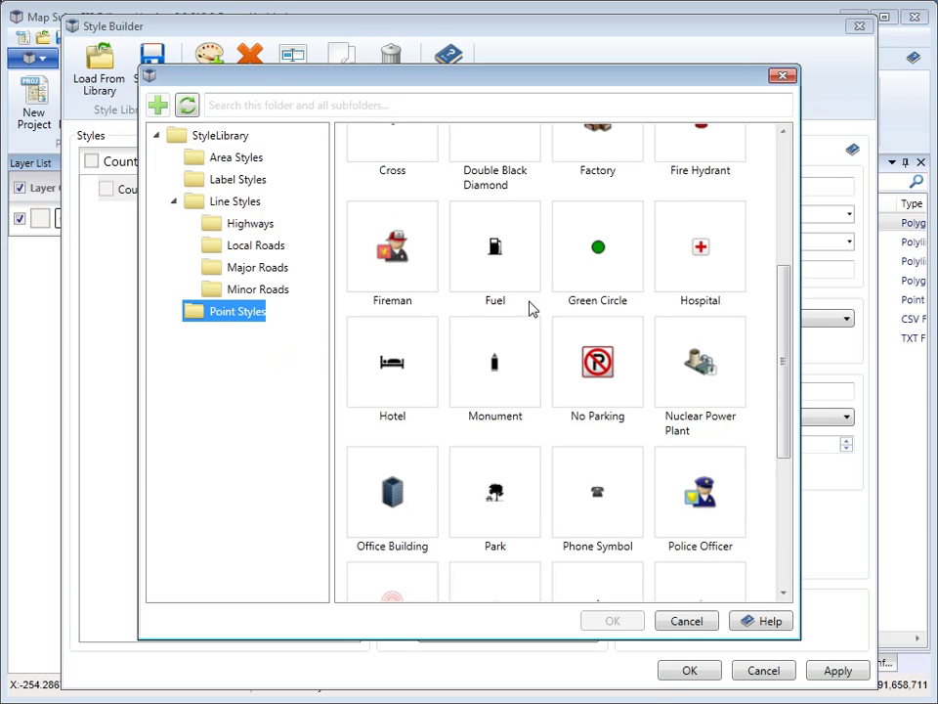
left_click_drag(786, 319, 762, 213)
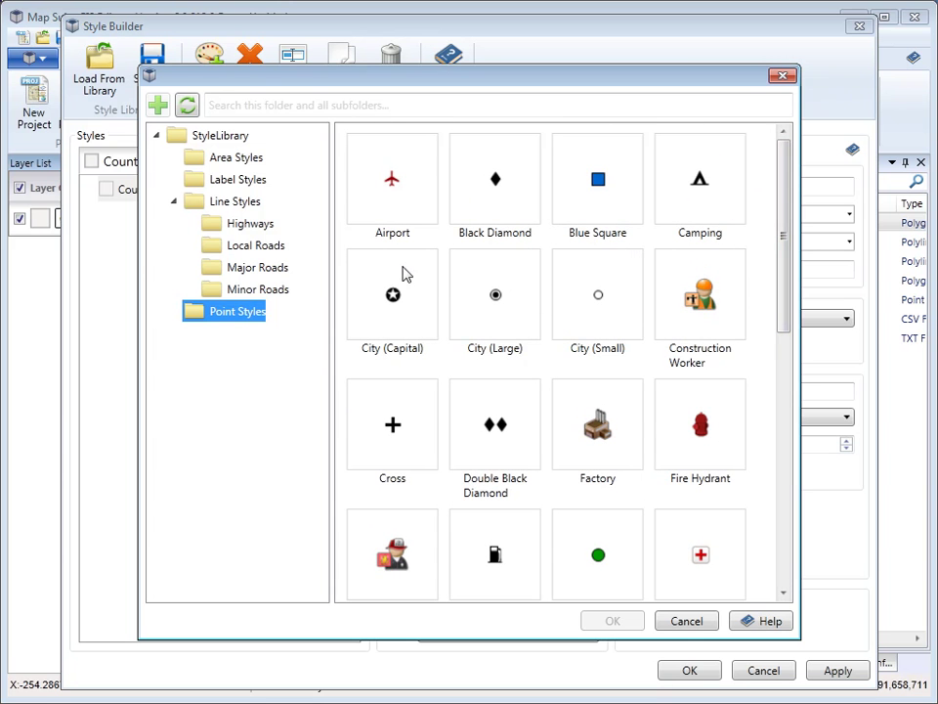